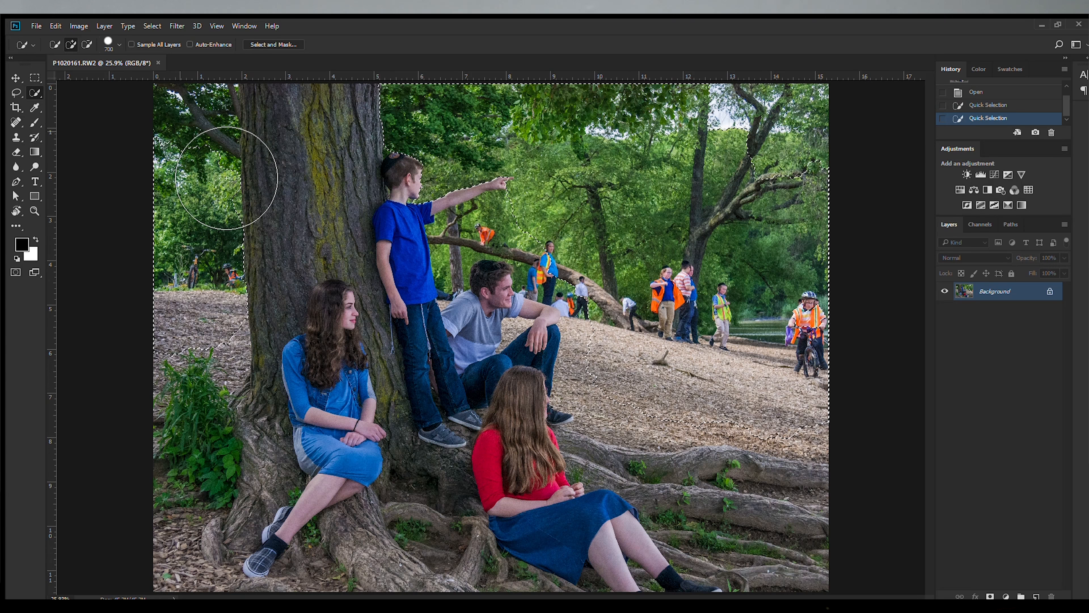
- Add the foliage beside the tree trunk and the ground in the lower-left corner of the photo to the background selection
left_click_drag(182, 131, 185, 112)
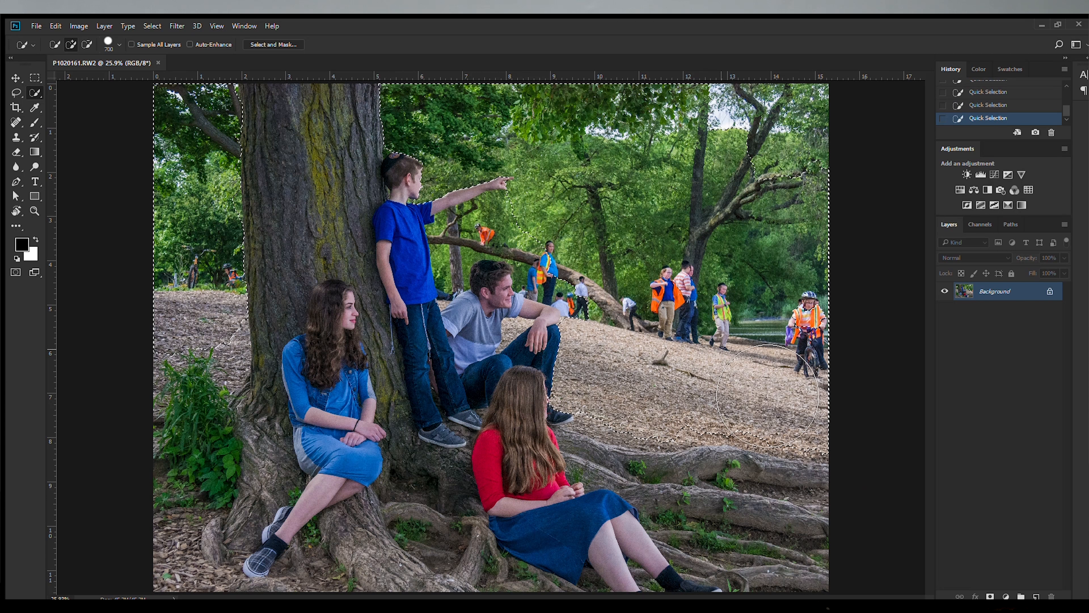
left_click(191, 595)
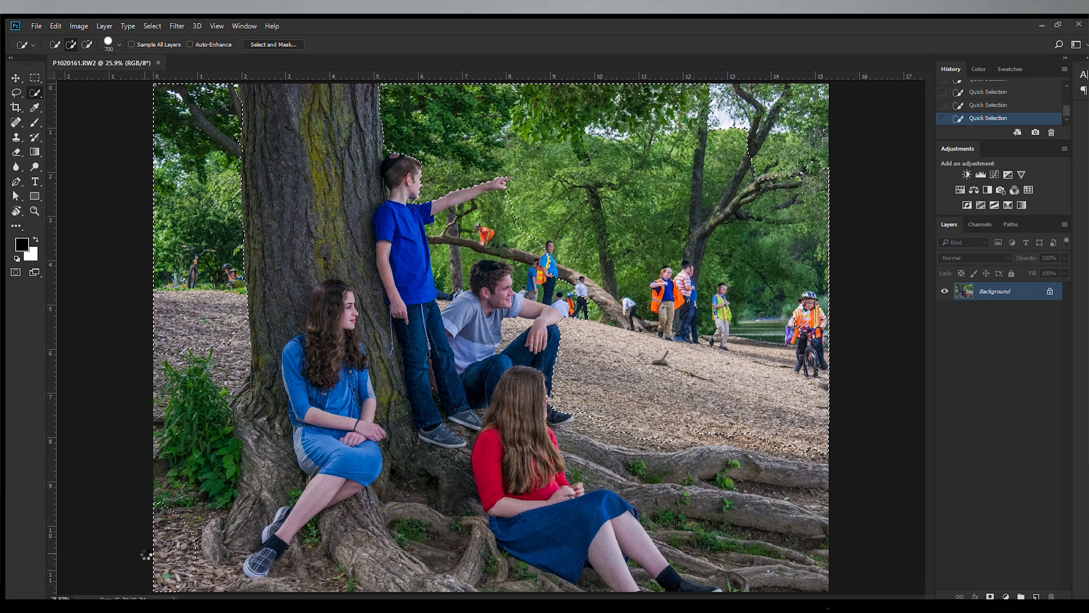
- Subtract the pointing boy's fingertip from the background selection with a much smaller Quick Selection brush
key("z")
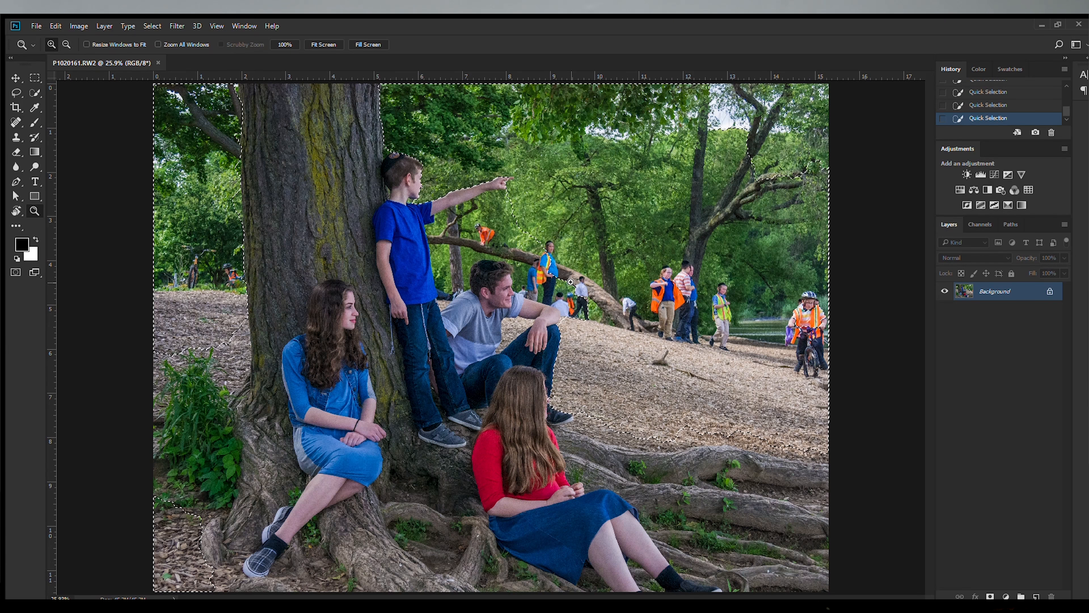
left_click(504, 189)
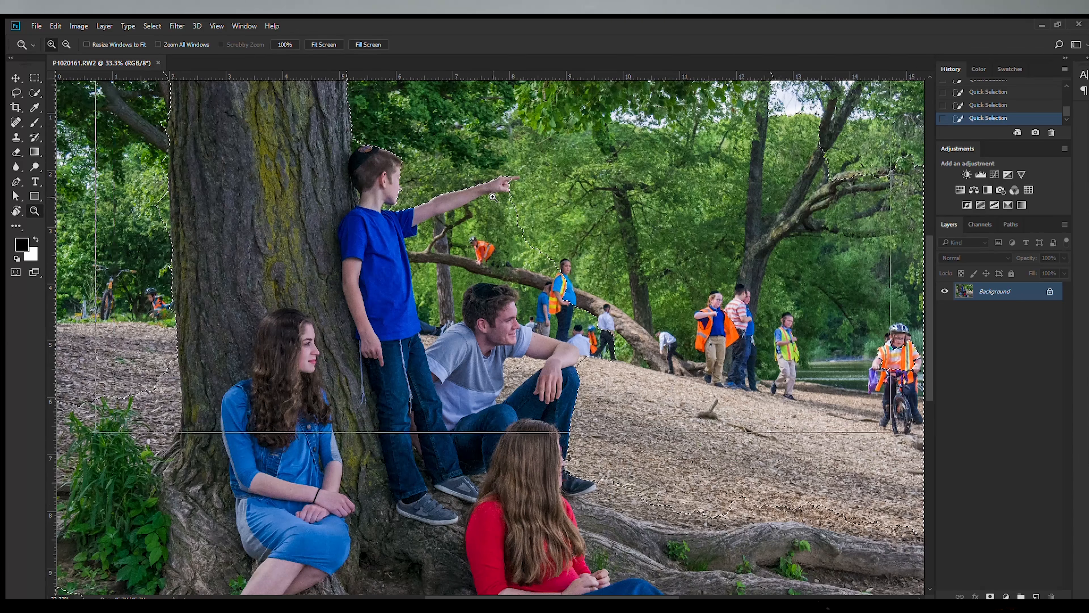
left_click(504, 192)
left_click_drag(778, 81, 656, 92)
scroll(204, 412, "left", 3)
scroll(203, 412, "down", 5)
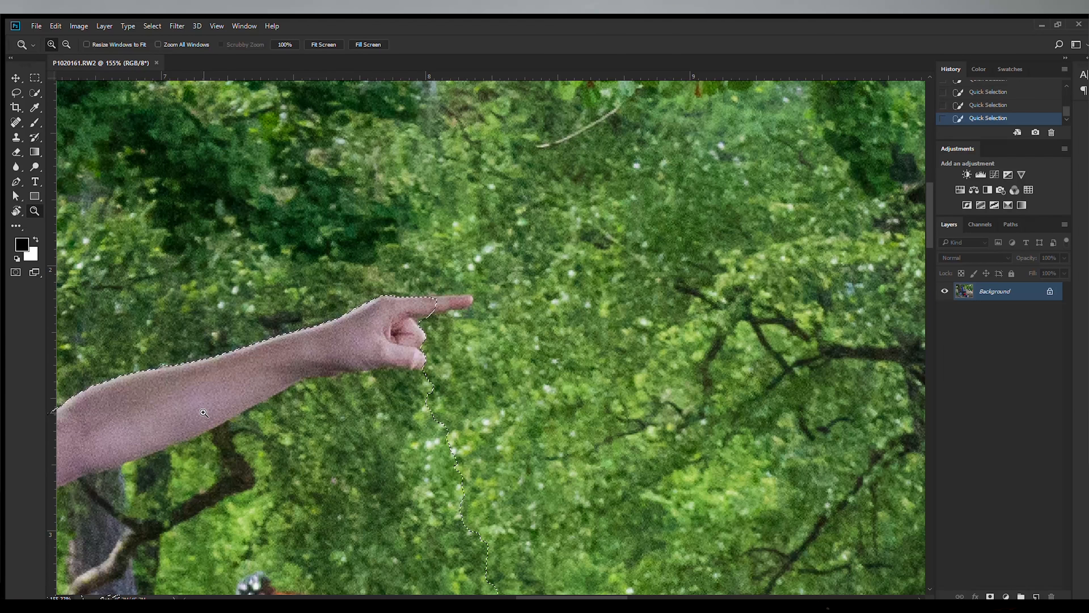
key("w")
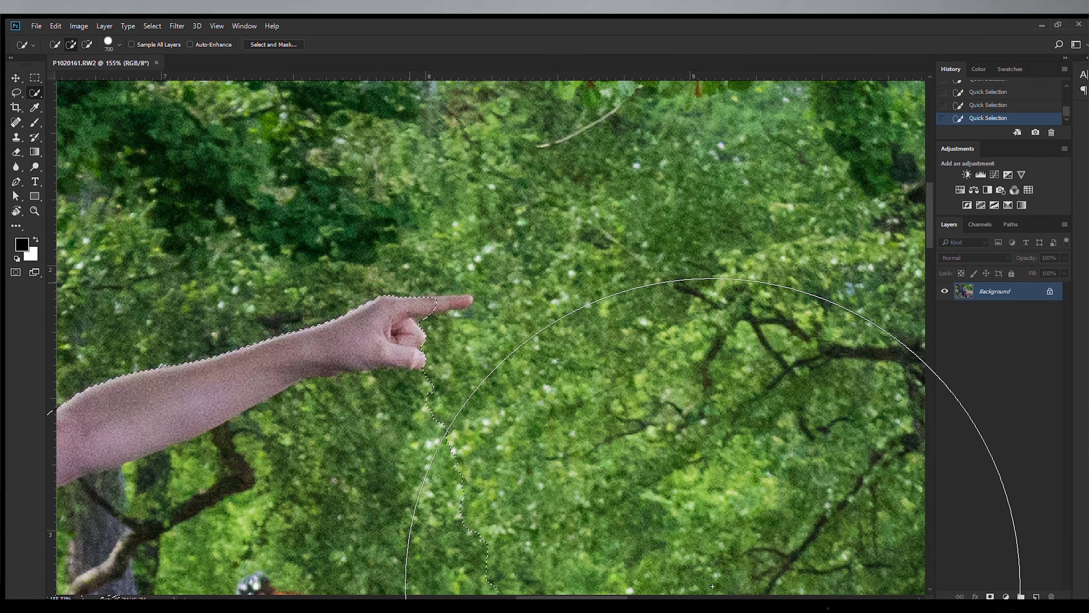
key("bracketleft")
key("bracketleft")
key("bracketleft")
key("bracketleft")
key("bracketleft")
key("bracketleft")
key("bracketleft")
key("bracketleft")
key("bracketleft")
key("bracketleft")
key("bracketleft")
key("bracketleft")
key("bracketleft")
key("bracketleft")
key("bracketleft")
key("bracketleft")
key("bracketleft")
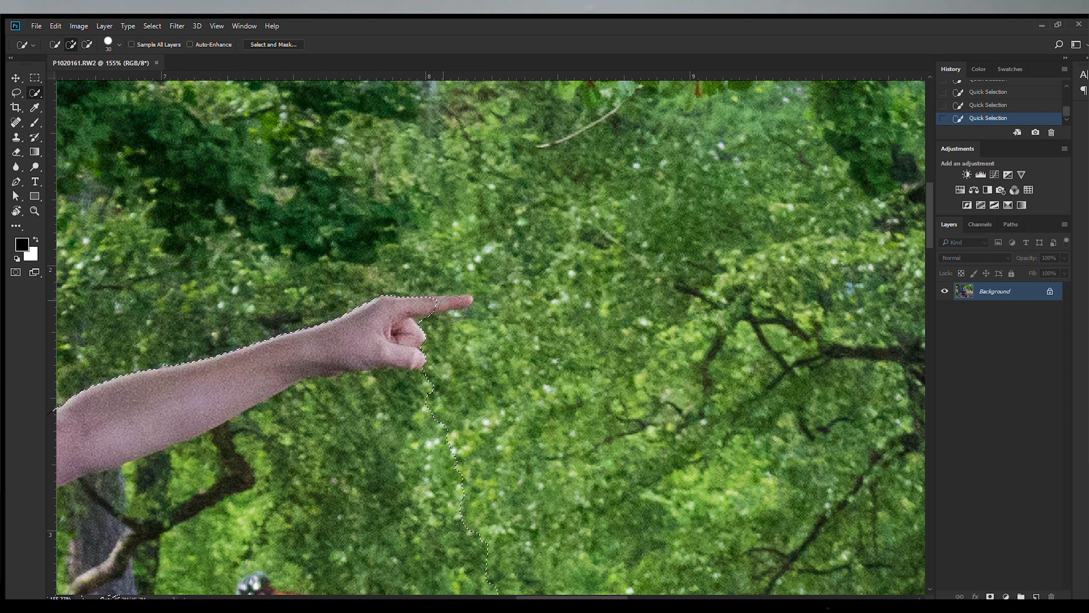
key("bracketleft")
key("bracketleft")
key("bracketleft")
key("bracketleft")
key("alt")
left_click_drag(464, 301, 469, 300)
- Add the foliage beneath the boy's outstretched arm to the selection and subtract the arm itself with a size 20 brush
left_click_drag(421, 496, 438, 480)
scroll(437, 480, "left", 4)
scroll(437, 479, "down", 3)
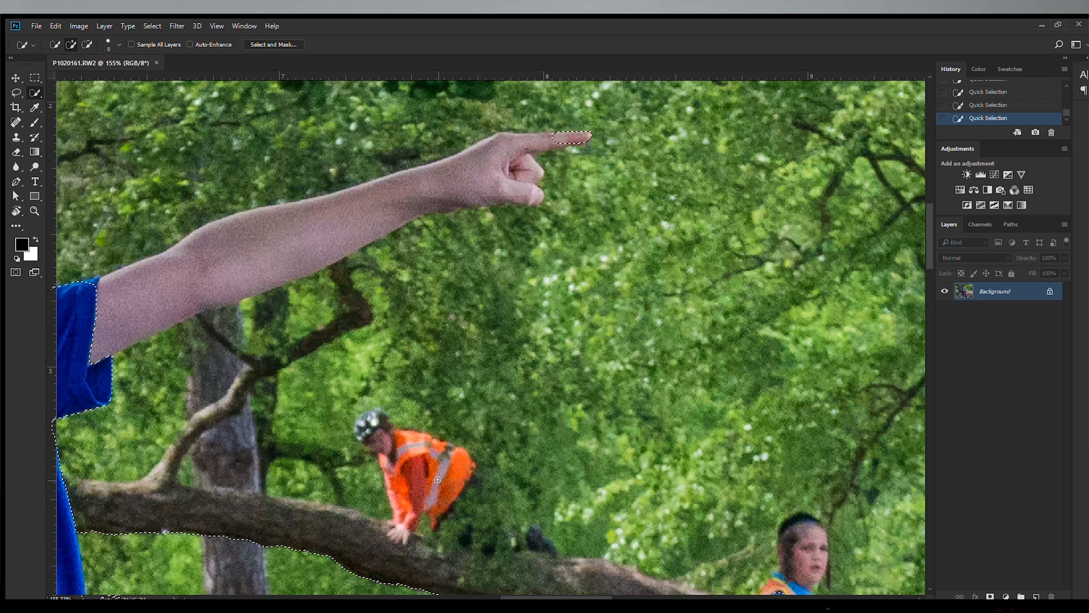
scroll(251, 262, "left", 2)
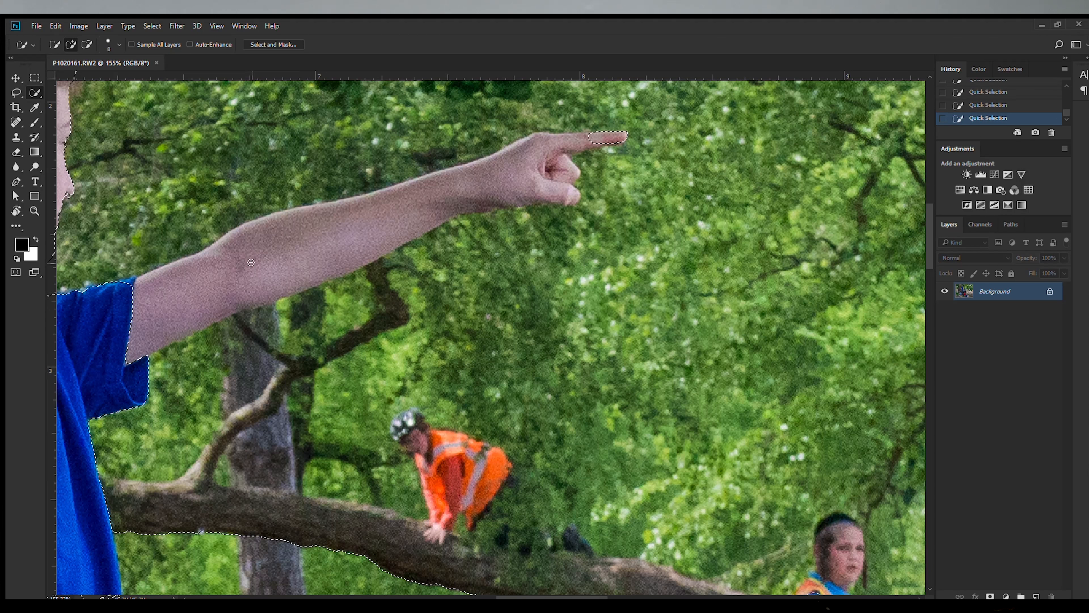
key("]")
key("]")
key("]")
key("]")
left_click_drag(256, 268, 479, 183)
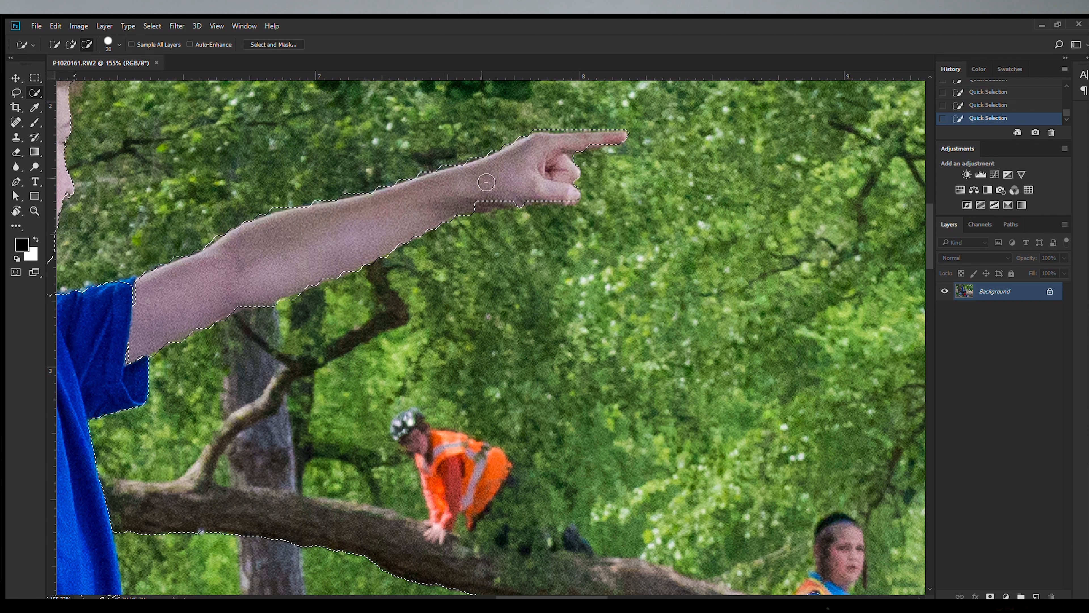
scroll(287, 228, "left", 5)
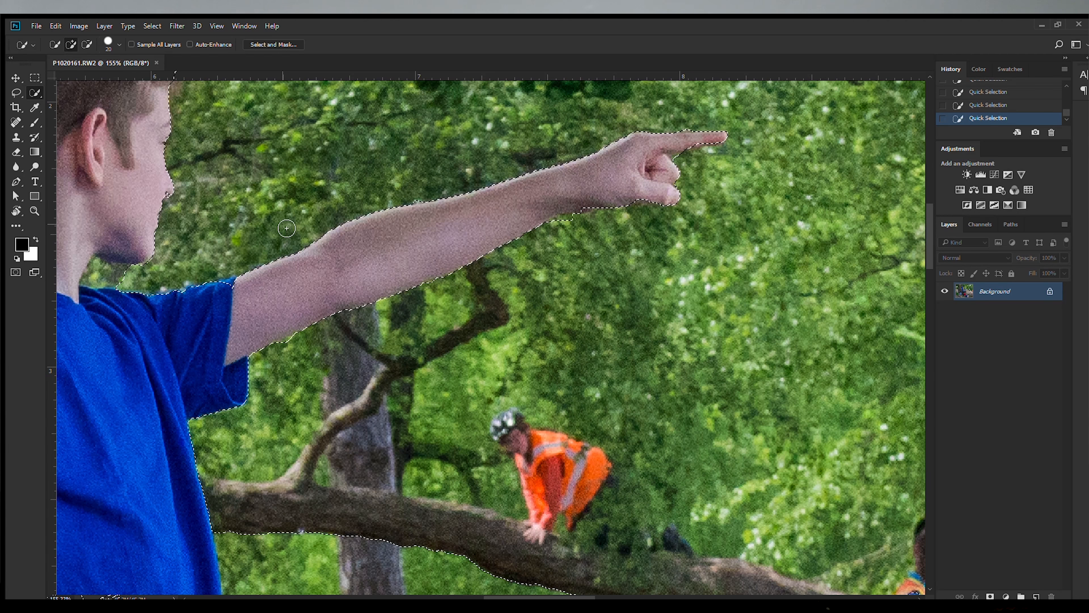
key("alt")
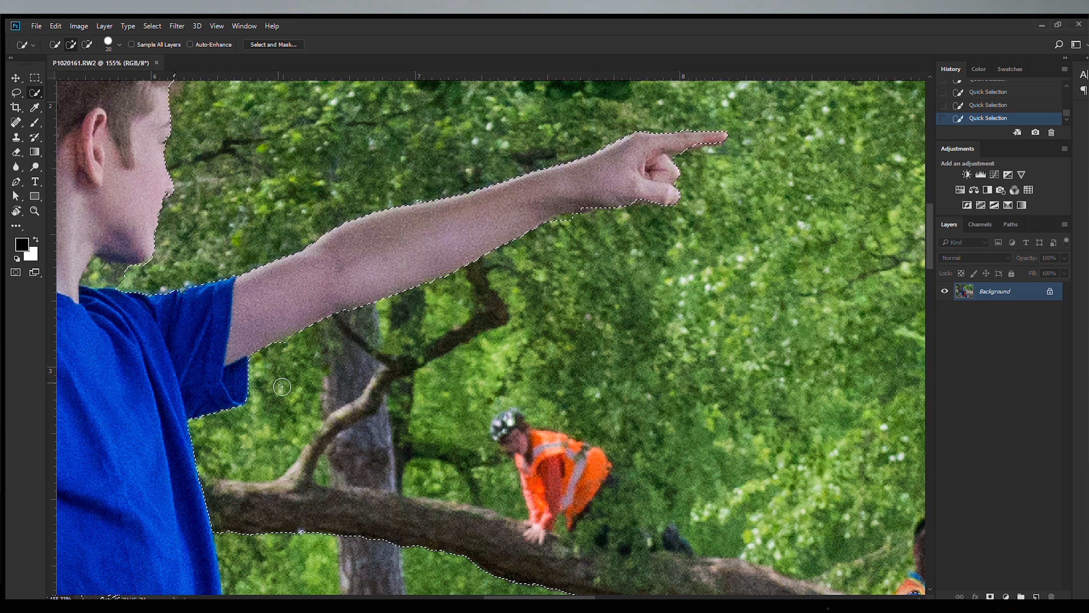
scroll(291, 433, "down", 5)
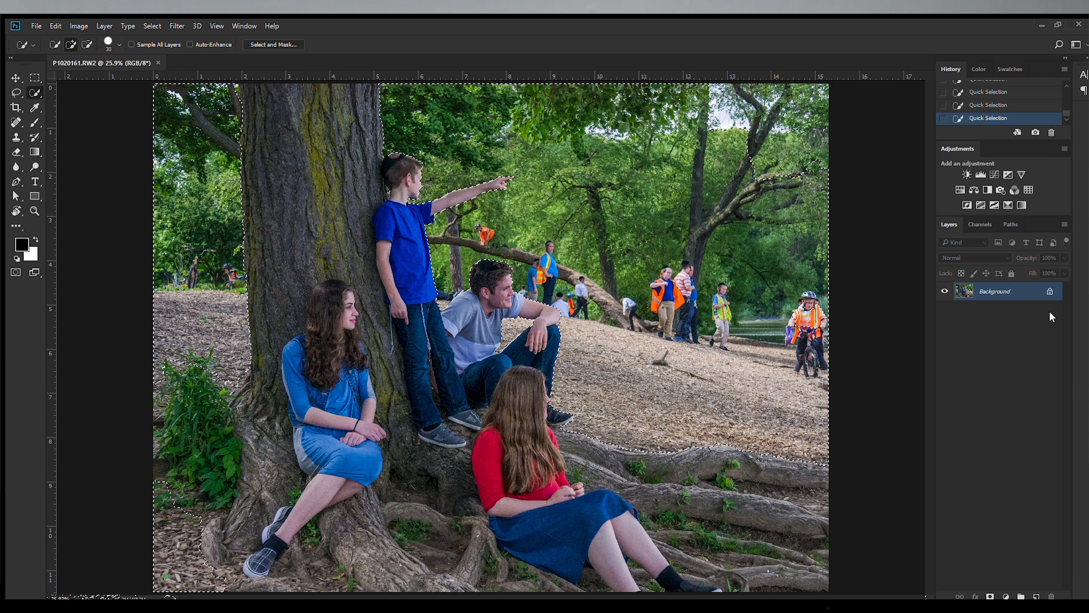
- Convert the locked background into a regular, unlocked layer
left_click(1051, 292)
left_click(1011, 274)
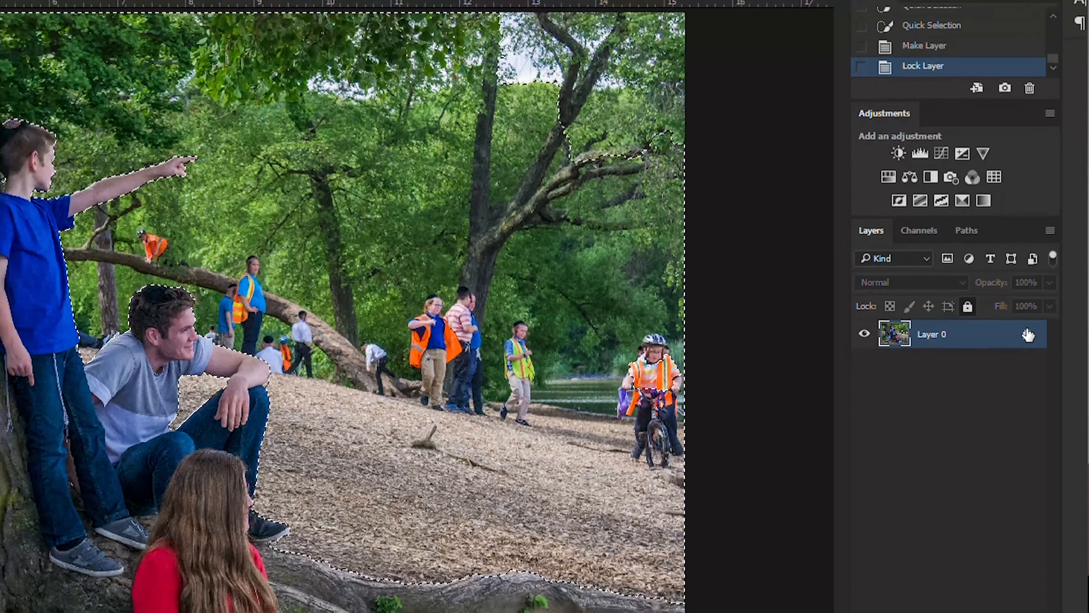
left_click(1017, 349)
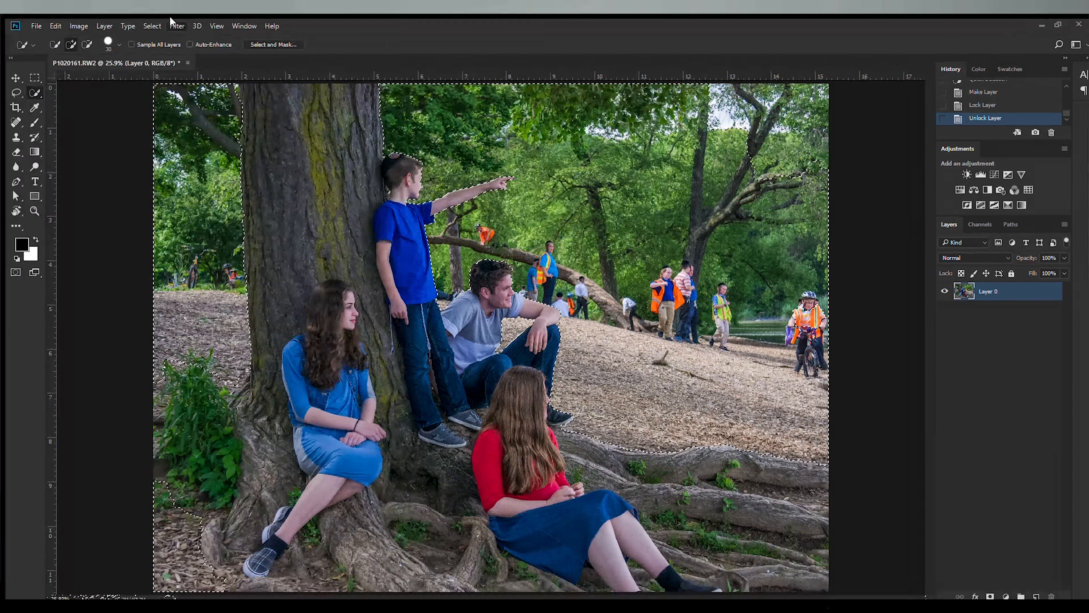
left_click(171, 23)
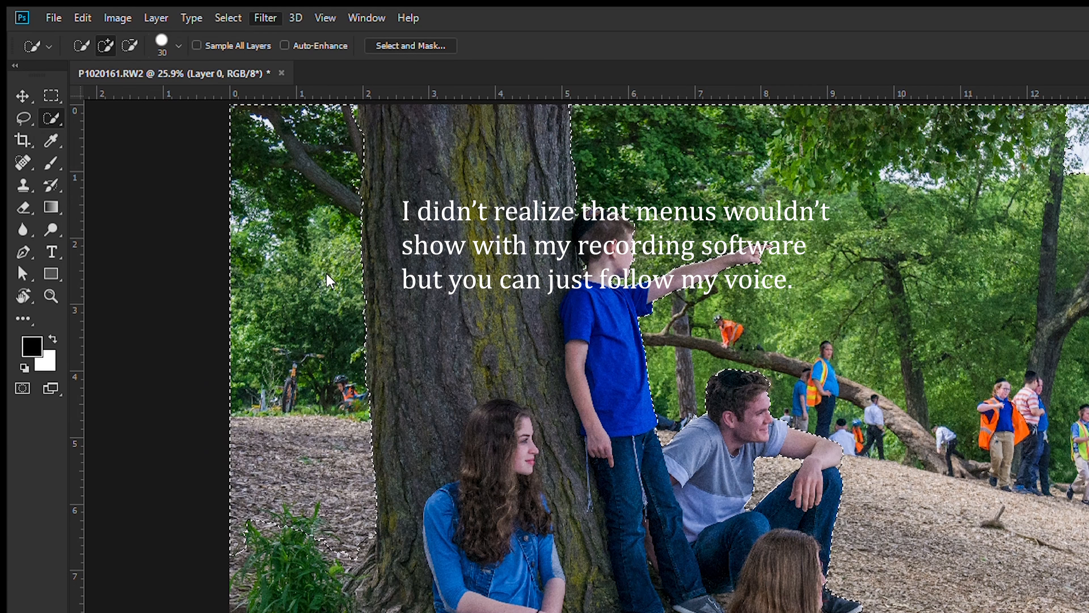
left_click(213, 275)
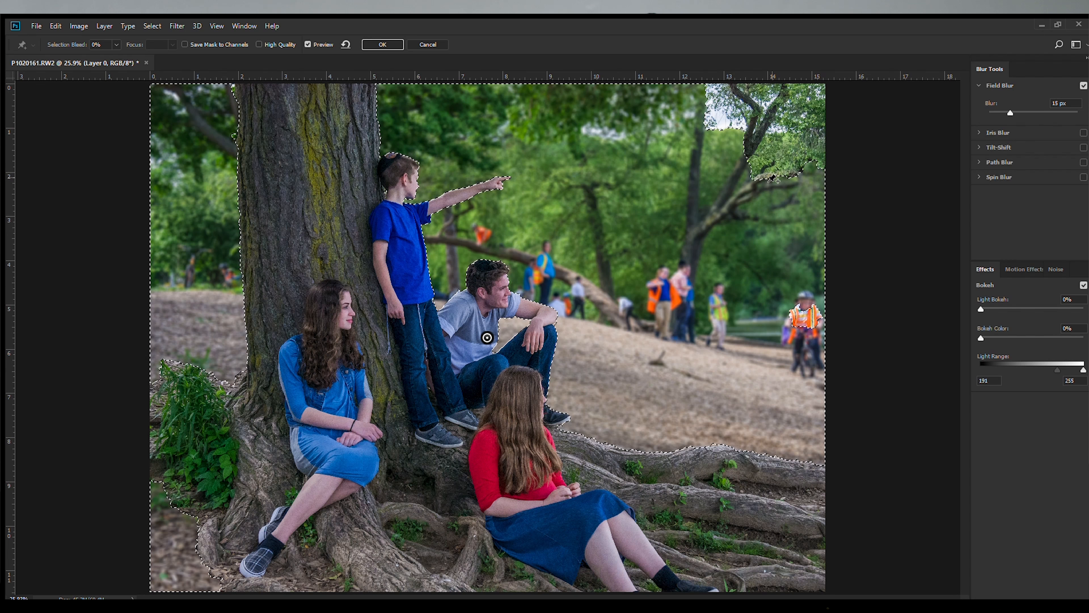
left_click(423, 44)
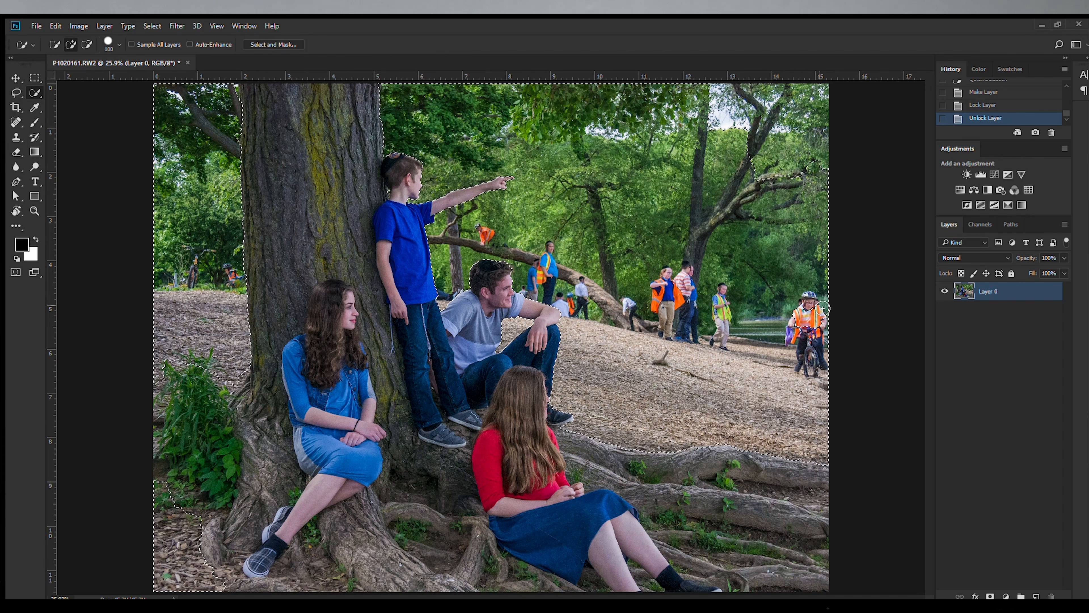
- Extend the selection over the upper-right tree, the gap beside the trunk and the lower-left bush and ground, excluding the adjoining tree root
mouse_move(770, 118)
left_mouse_down()
mouse_move(744, 127)
mouse_move(826, 112)
left_mouse_up()
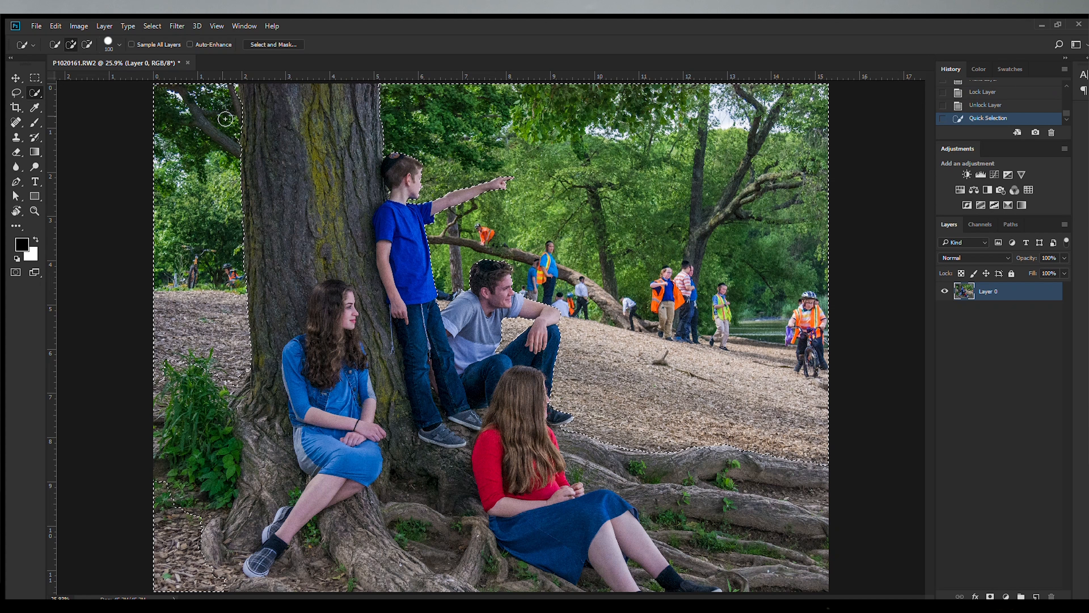
left_click(237, 92)
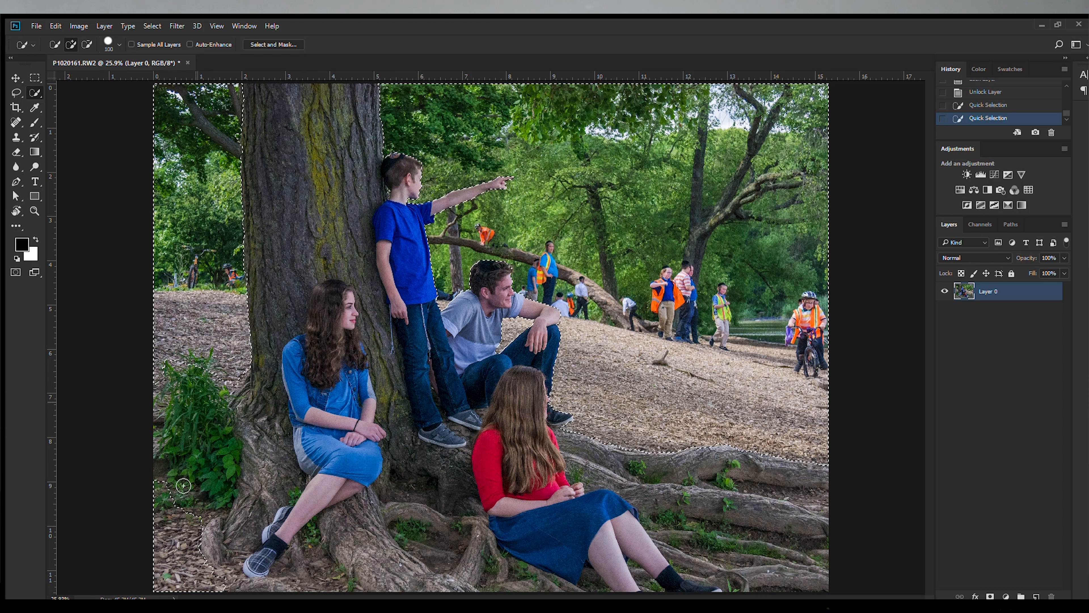
mouse_move(203, 481)
left_mouse_down()
mouse_move(224, 457)
mouse_move(255, 470)
mouse_move(255, 486)
mouse_move(263, 454)
mouse_move(252, 504)
left_mouse_up()
left_click_drag(229, 562, 230, 581)
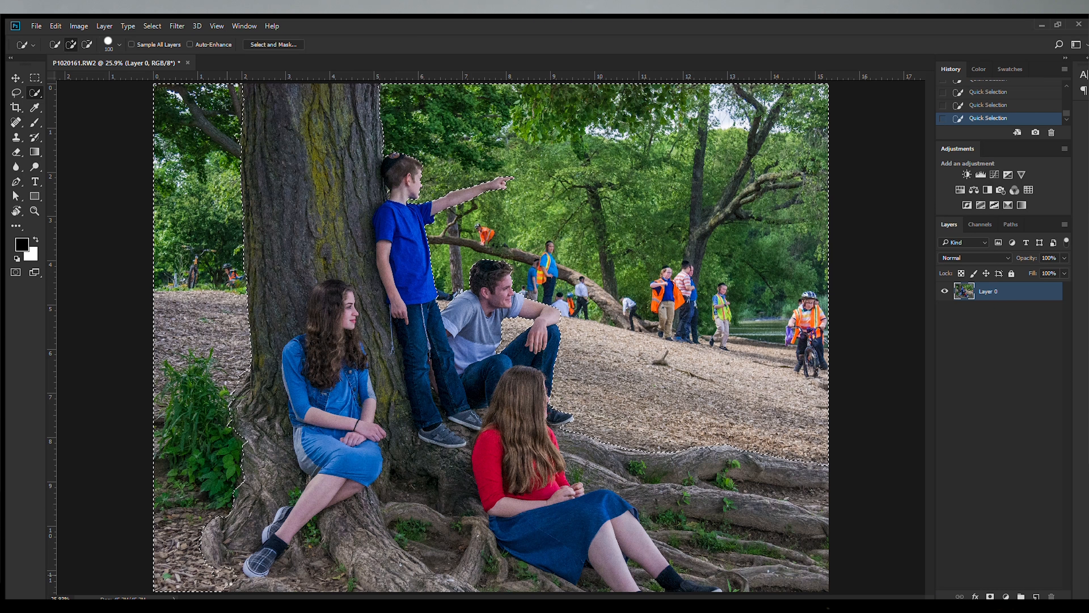
key("alt")
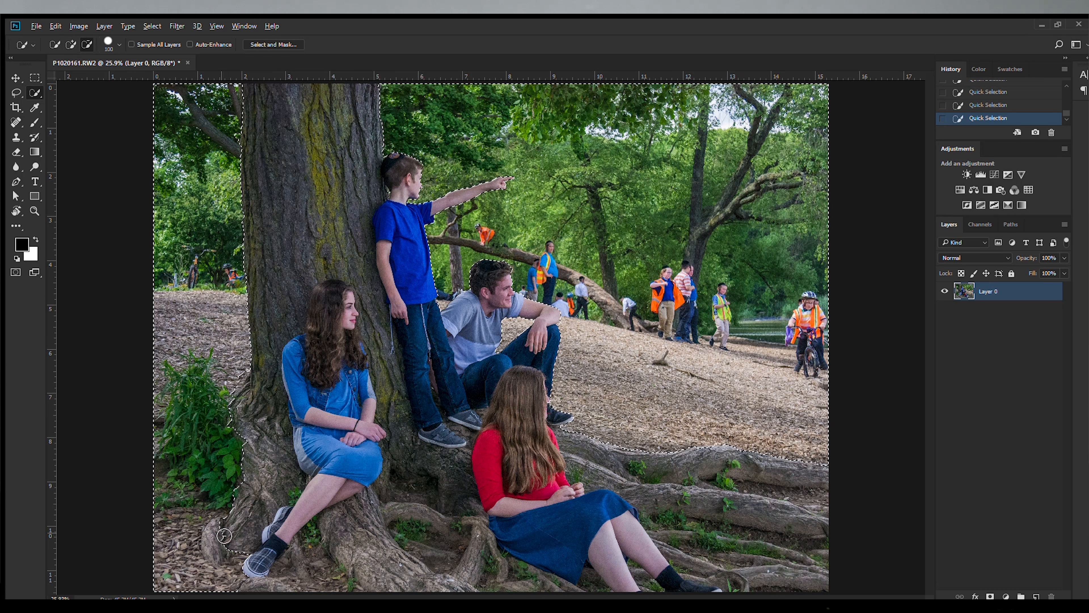
left_click_drag(223, 538, 216, 548)
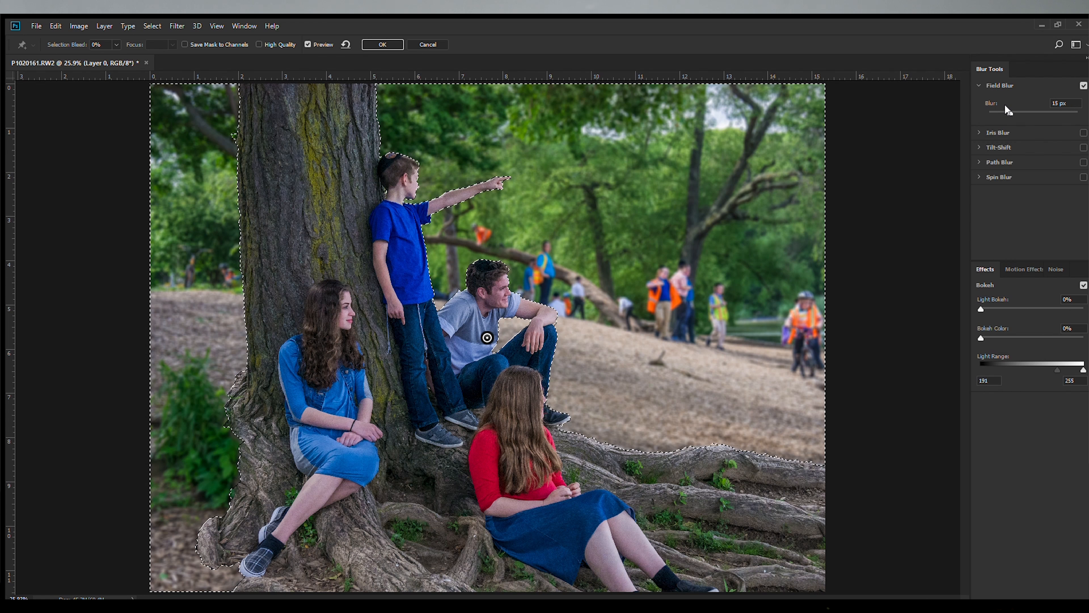
- Apply an 11 px Field Blur to the selected background with 1% light bokeh and 16% bokeh color
left_click_drag(1005, 106, 999, 107)
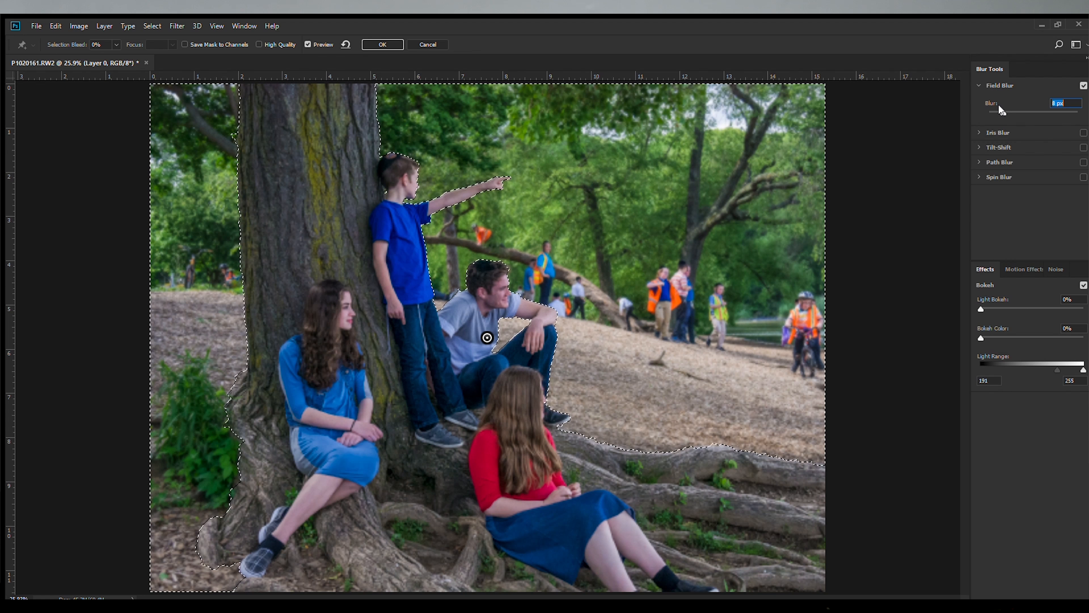
left_click_drag(999, 105, 1002, 107)
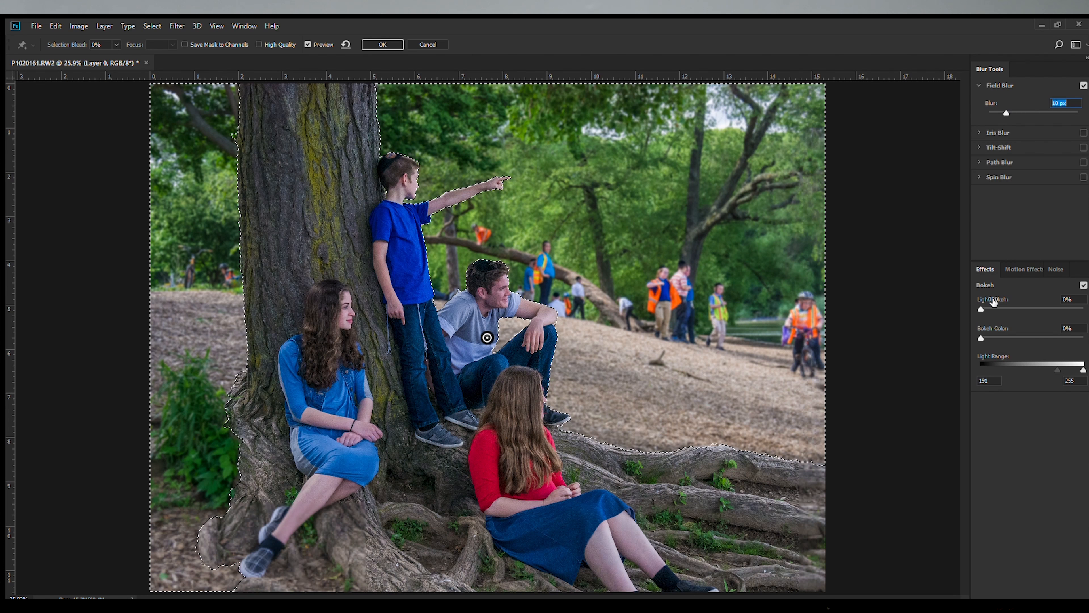
mouse_move(980, 309)
left_mouse_down()
mouse_move(1029, 307)
mouse_move(977, 308)
left_mouse_up()
left_click_drag(978, 309, 980, 307)
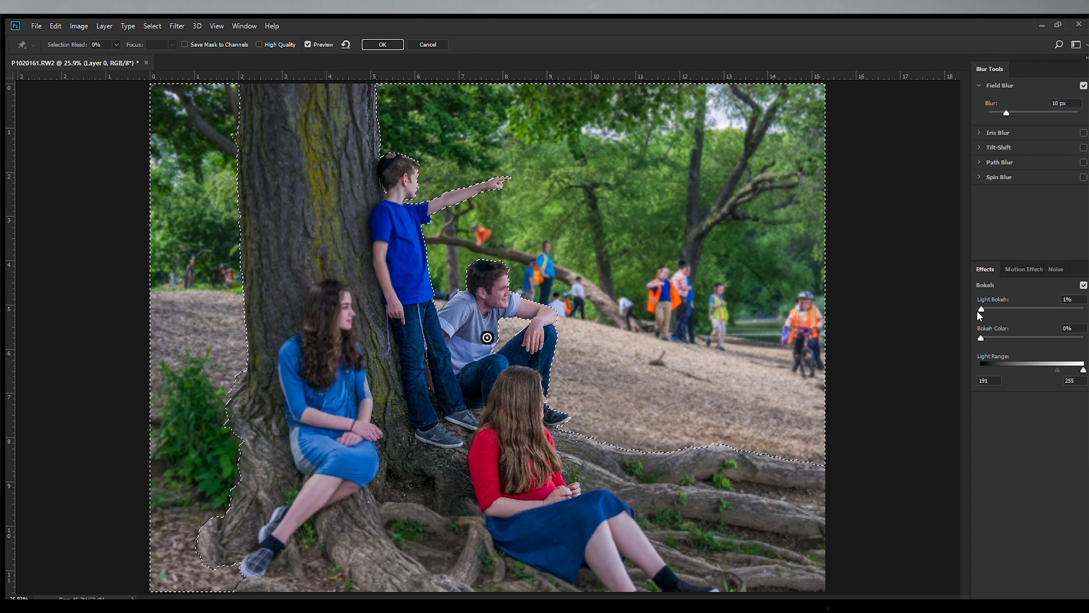
left_click_drag(978, 337, 994, 335)
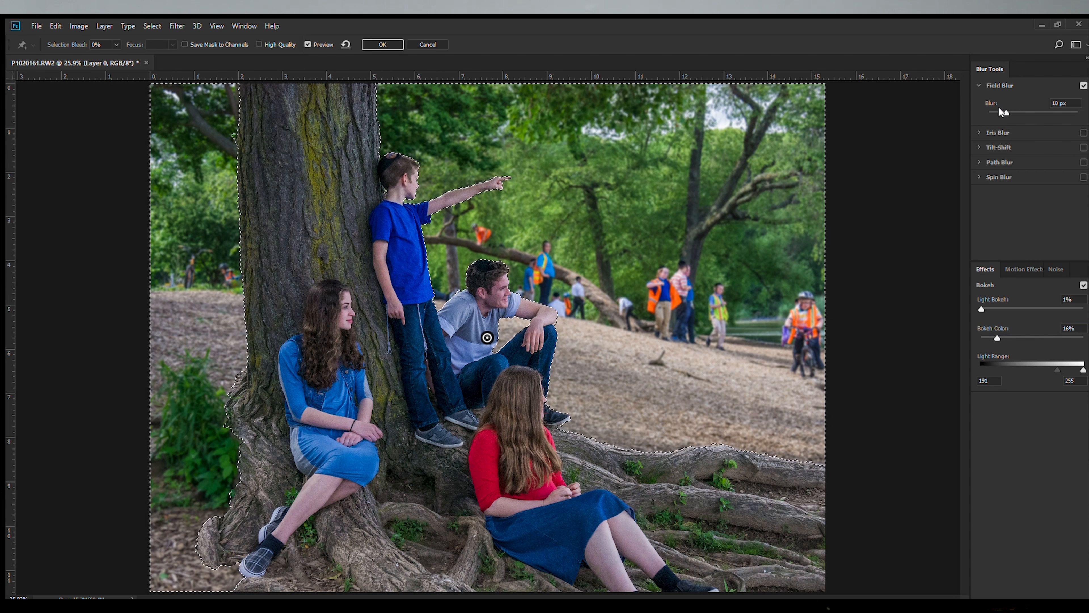
left_click_drag(1001, 111, 1002, 109)
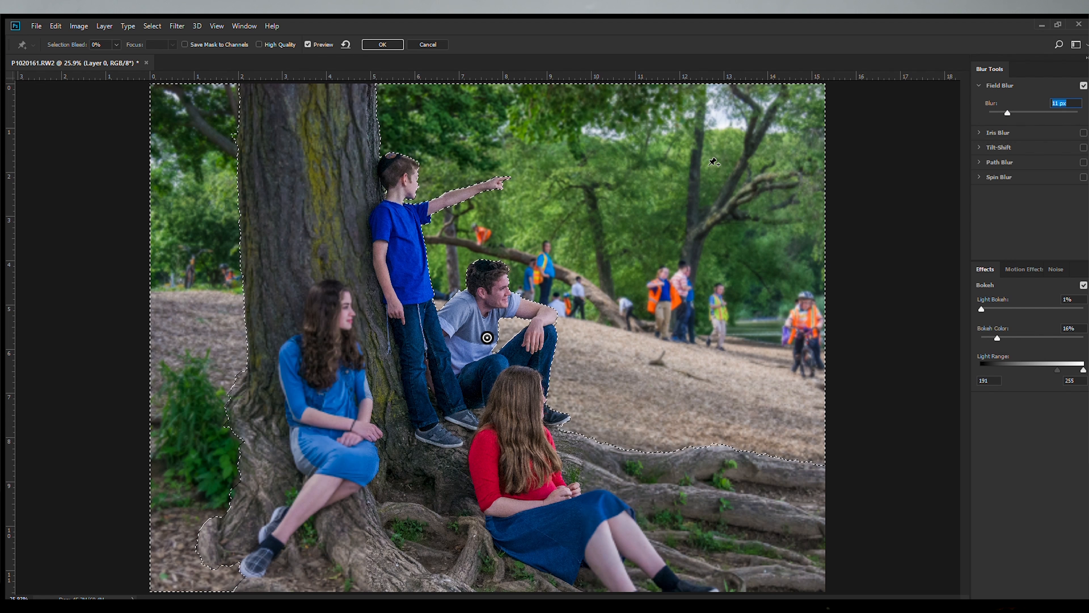
left_click(383, 44)
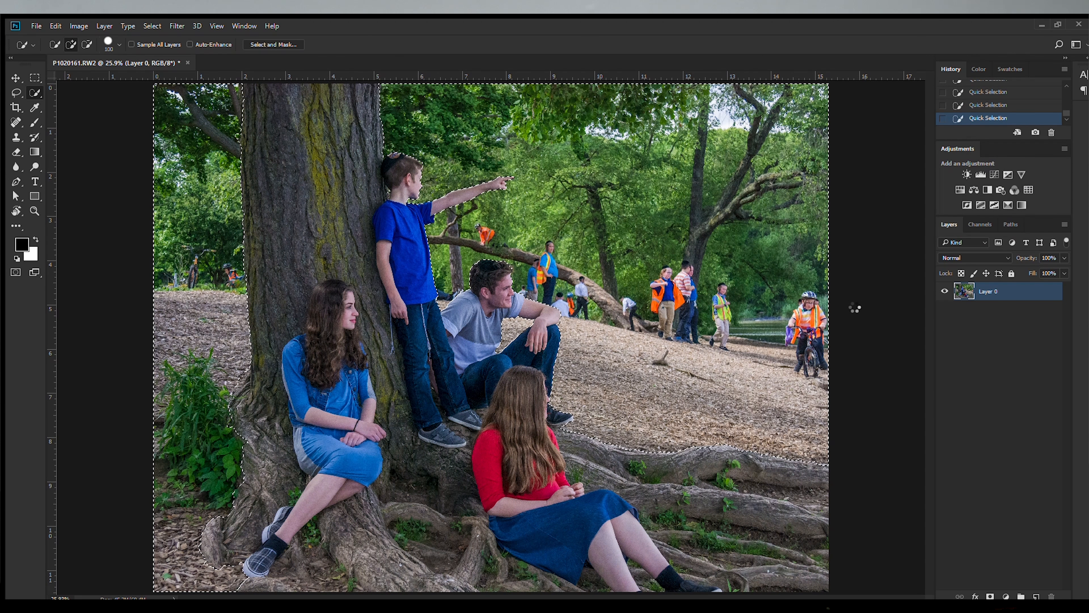